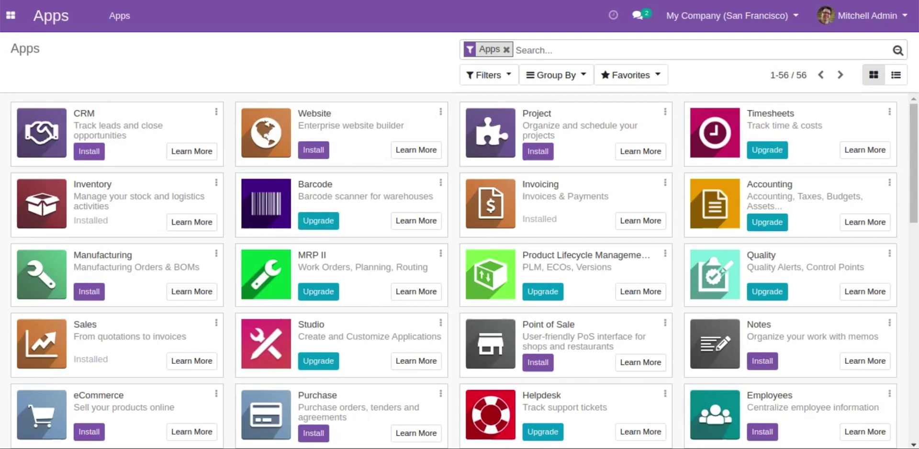
Search the available apps for "shopif" and install the Odoo Shopify module
left_click(644, 47)
key("BackSpace")
type("shopif")
key("Return")
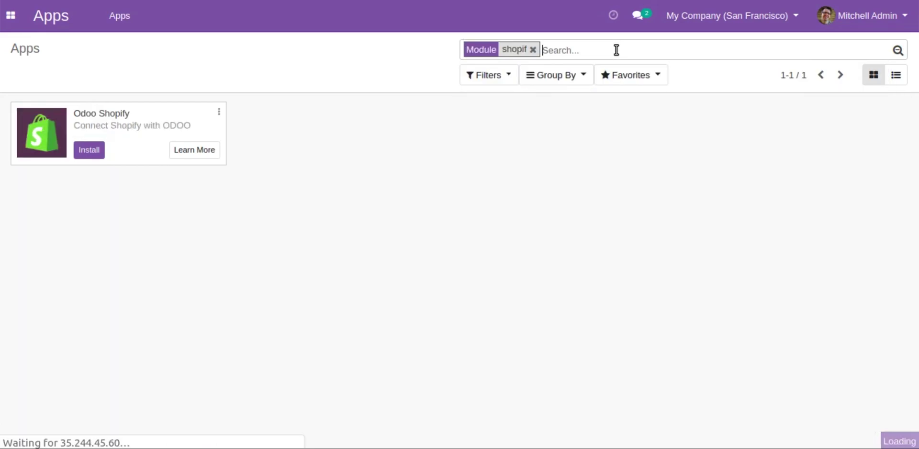
left_click(91, 151)
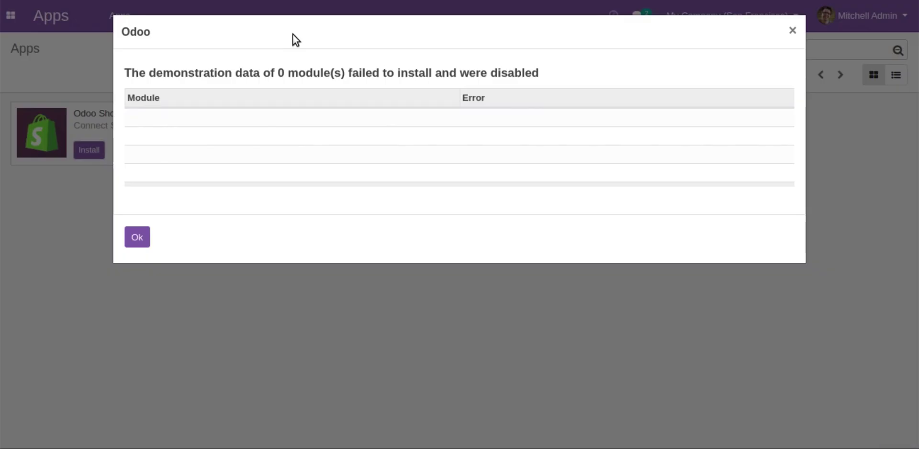
left_click(139, 234)
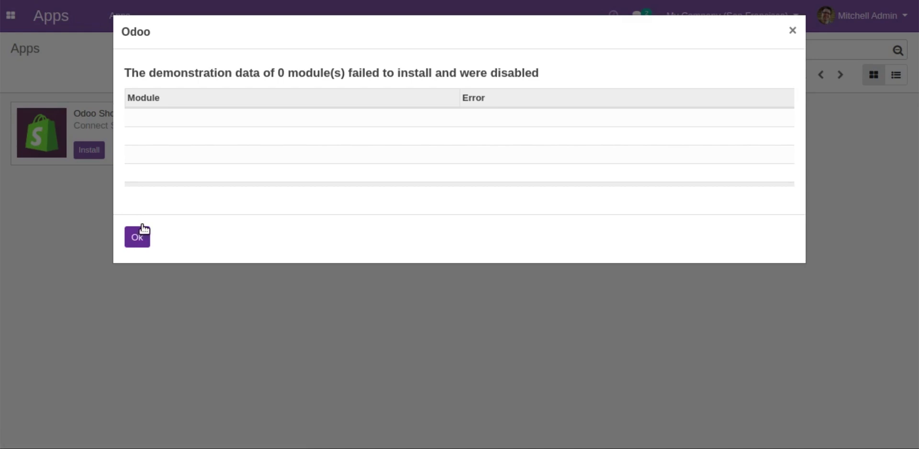
left_click(143, 229)
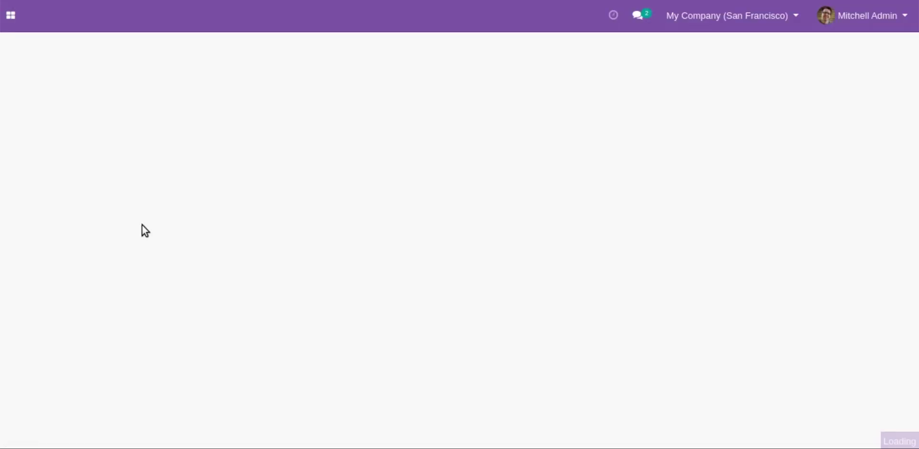
Open the configuration settings of the newly installed SHOPIFY app
left_click(11, 15)
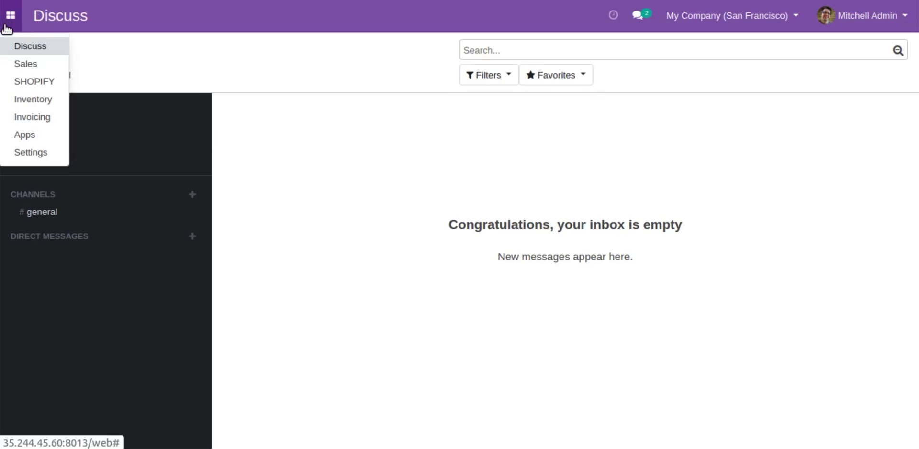
left_click(29, 81)
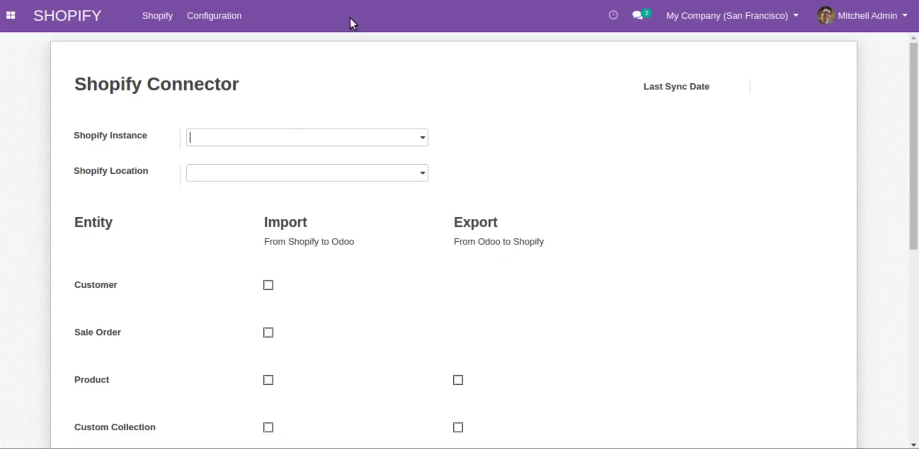
left_click(229, 18)
left_click(252, 48)
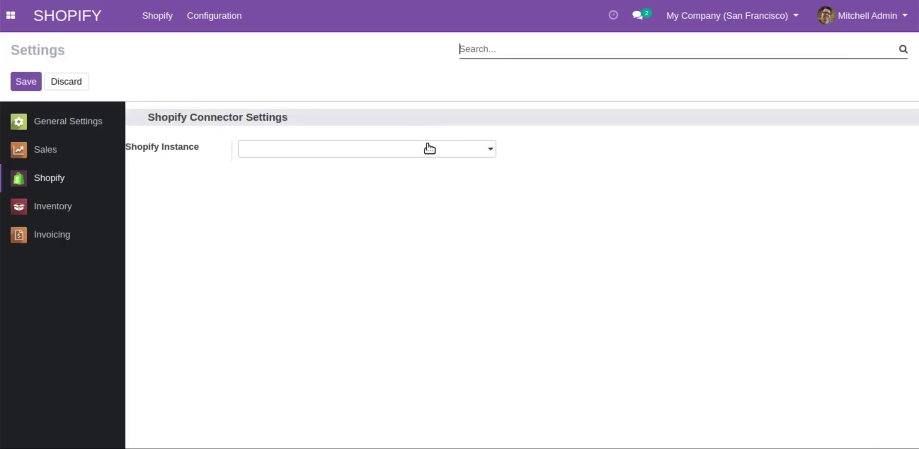
Start a new Shopify instance named "Shopify Instance" with the shop name techloyce-dev
left_click(427, 147)
left_click(405, 177)
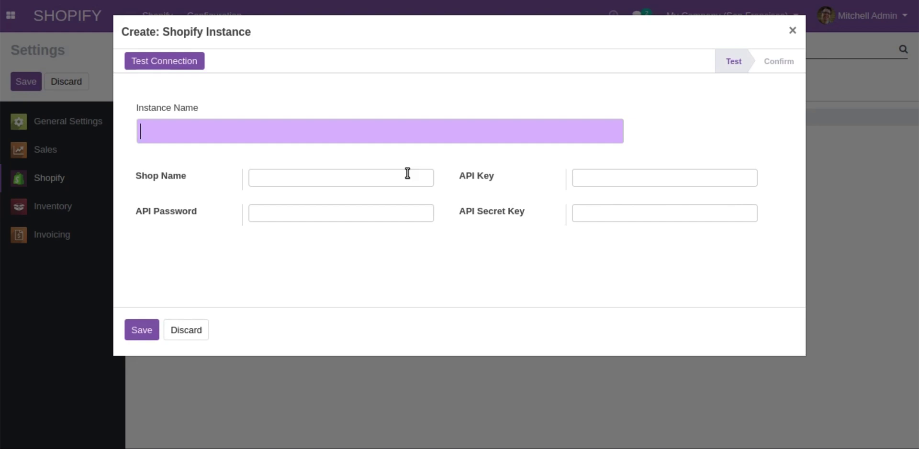
type("Shopi")
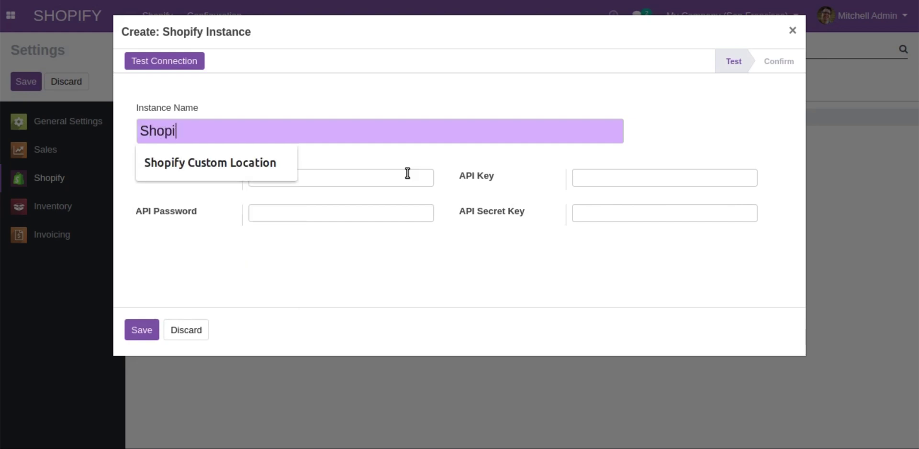
type("fy Instance")
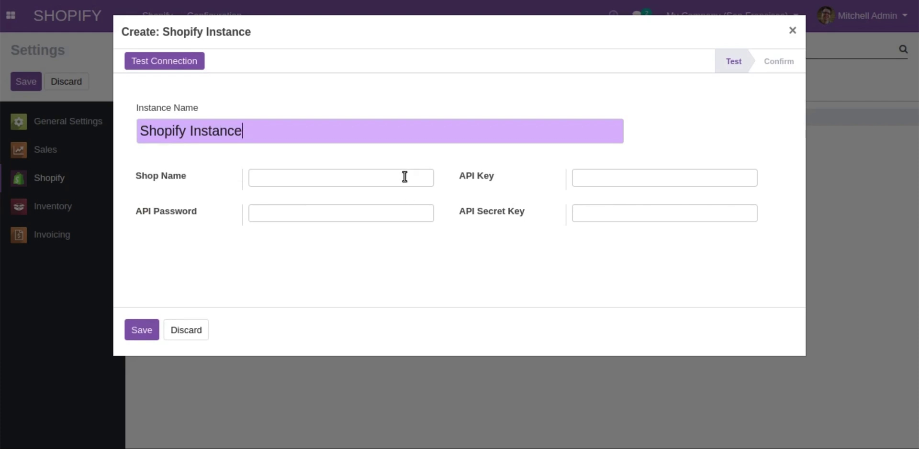
left_click(405, 176)
left_click(397, 205)
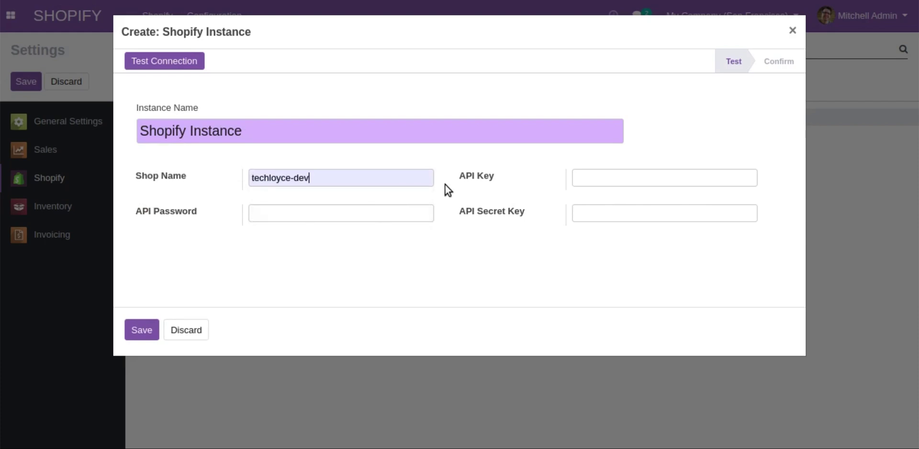
Copy the API key from the private app page in Shopify admin into the instance's API Key field in Odoo
left_click(605, 177)
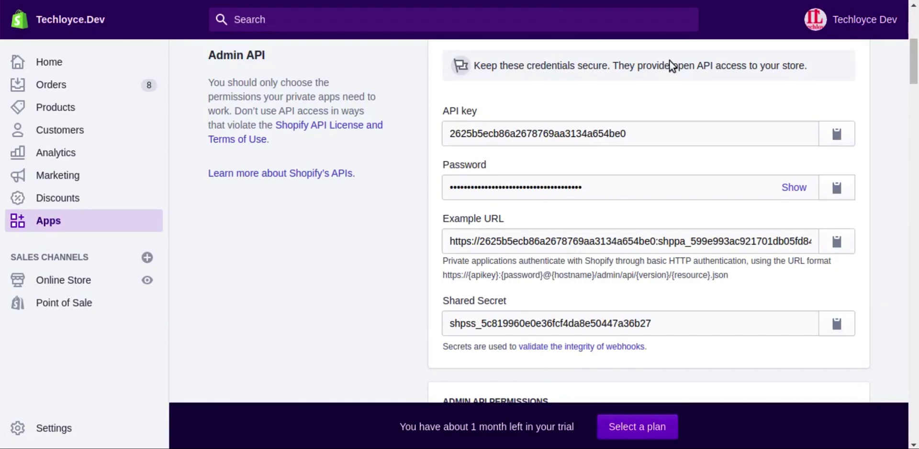
left_click(835, 135)
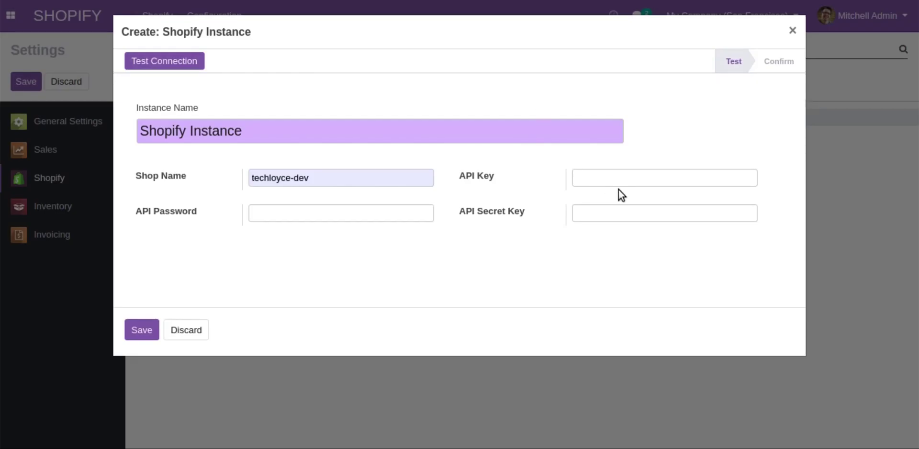
left_click(620, 177)
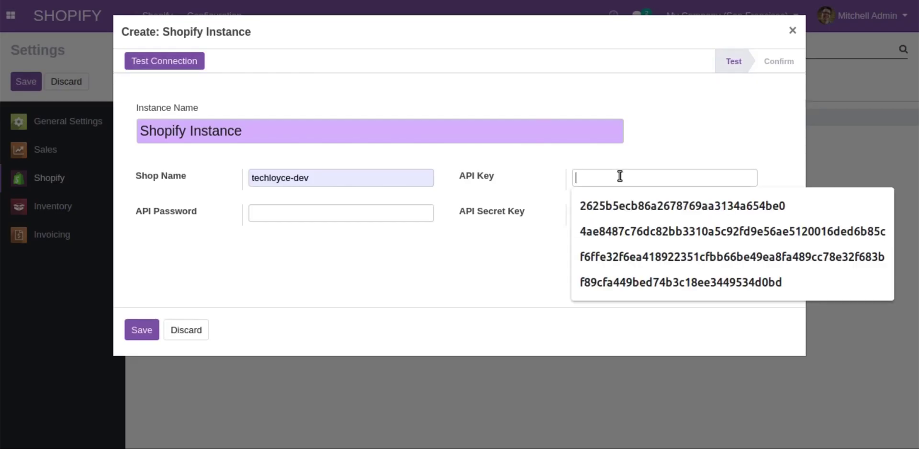
key("ctrl+v")
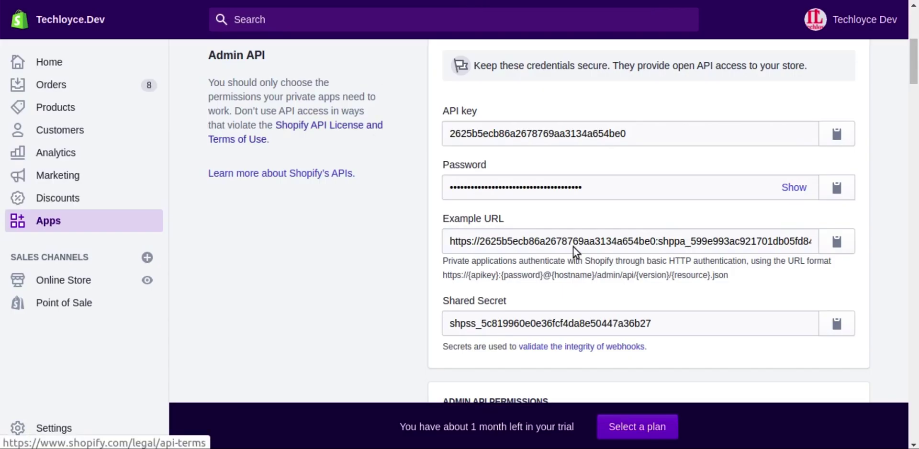
Copy the private app's password and shared secret from Shopify admin into the instance's API Password and API Secret Key fields in Odoo
left_click(837, 194)
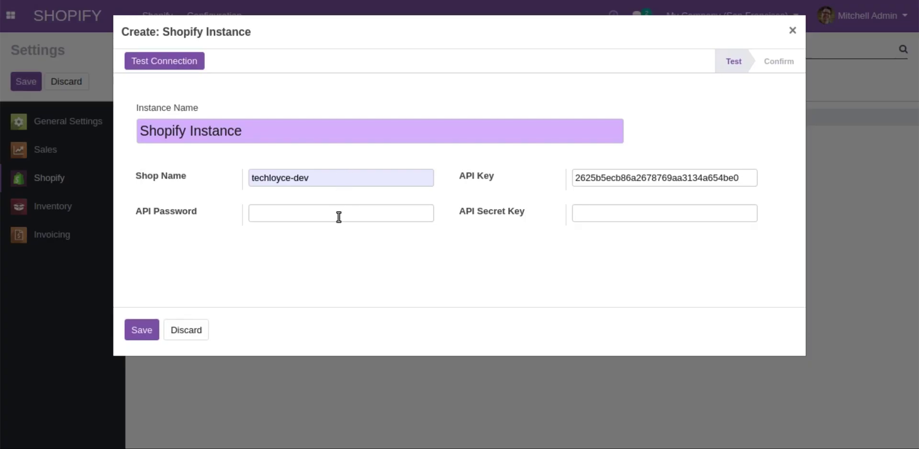
left_click(338, 214)
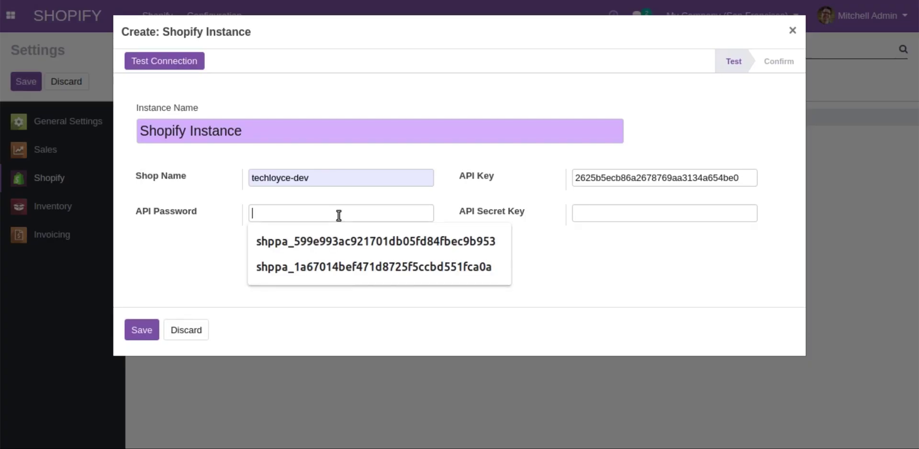
key("ctrl+v")
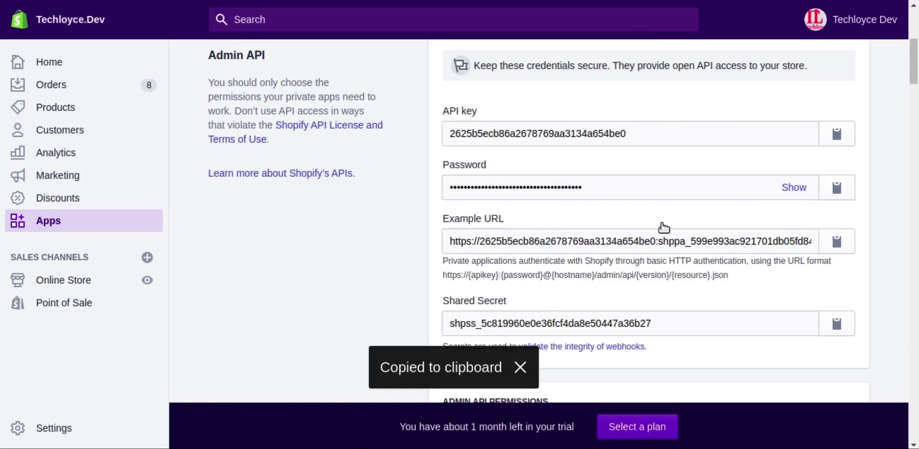
left_click(838, 325)
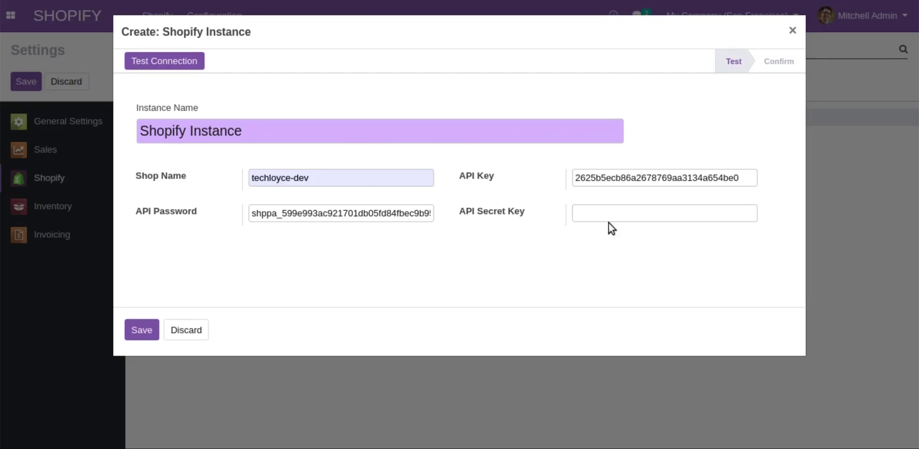
left_click(610, 213)
key("ctrl+v")
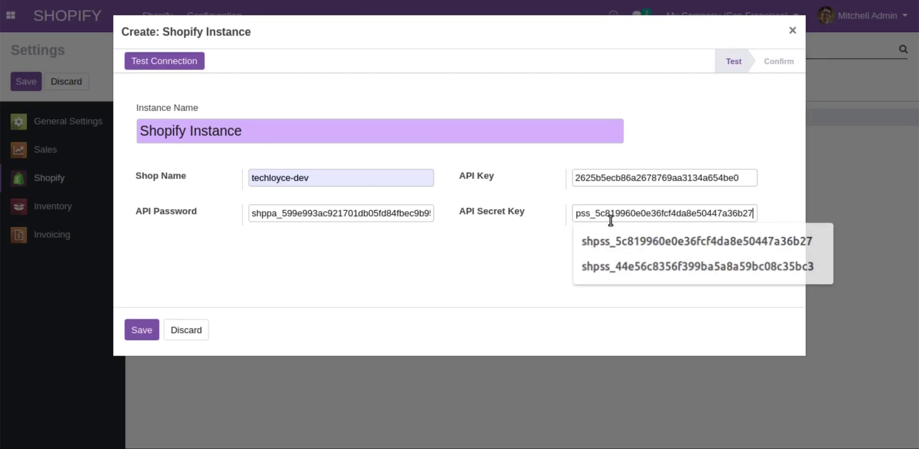
Test the instance's connection, then save the instance and the Shopify connector settings
left_click(164, 65)
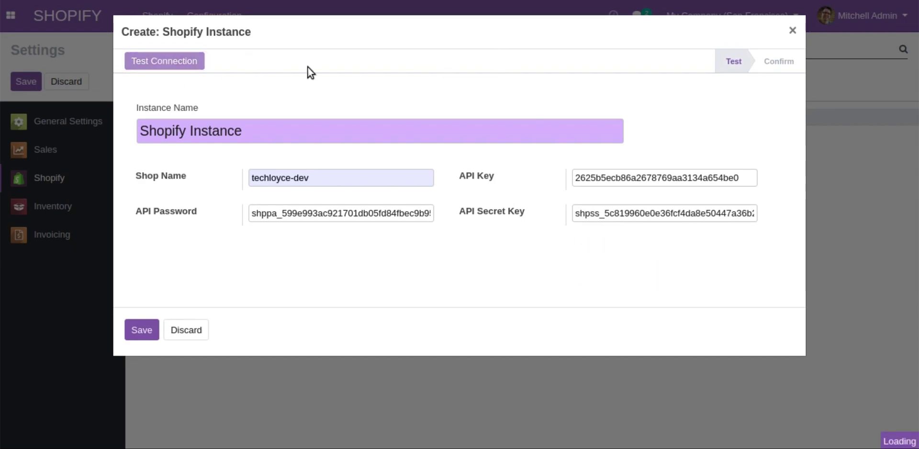
left_click(777, 70)
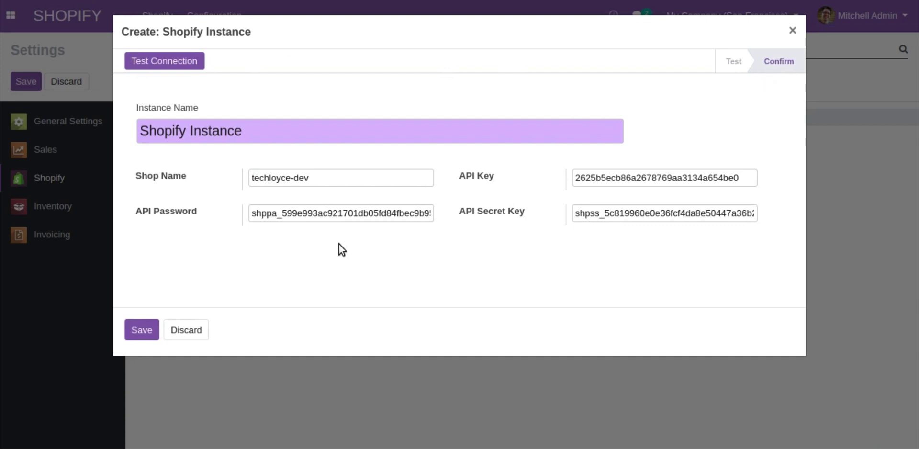
left_click(142, 329)
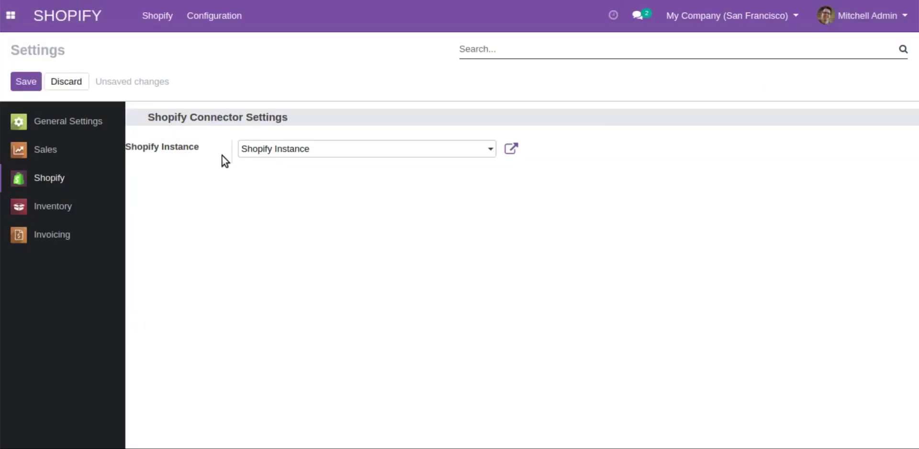
left_click(23, 83)
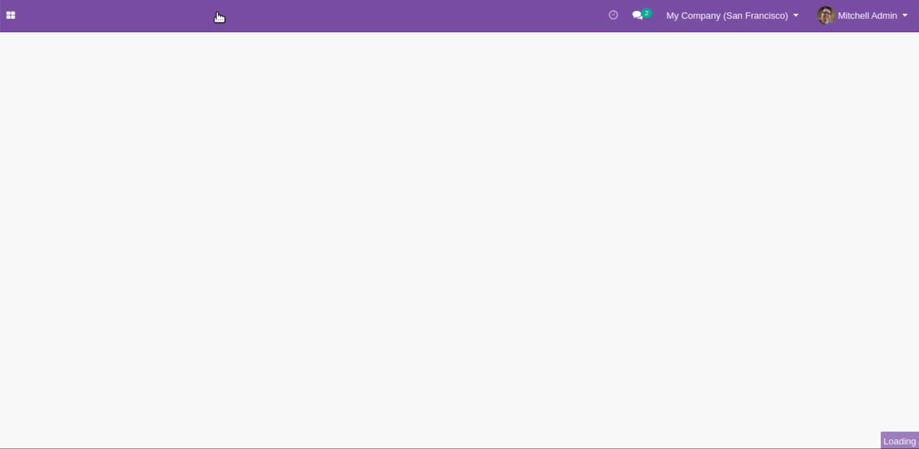
Create a Shopify location record named "Shopify Custom Location" and fetch the store's locations from Shopify
left_click(219, 17)
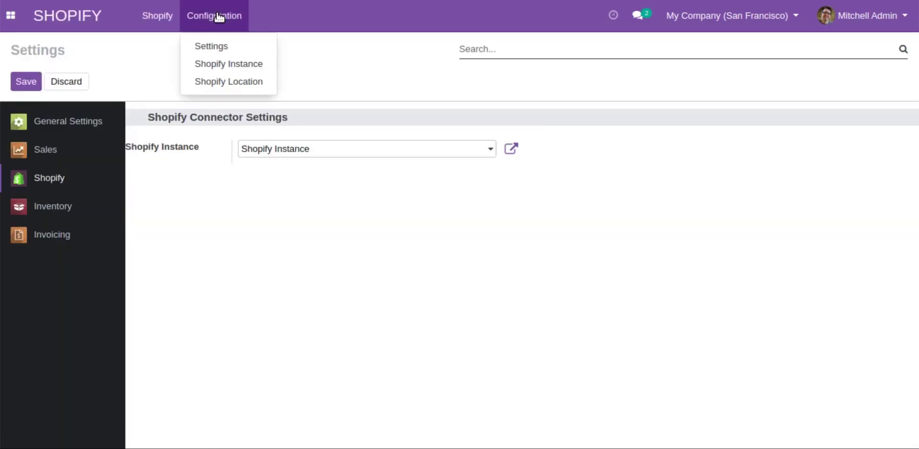
left_click(234, 85)
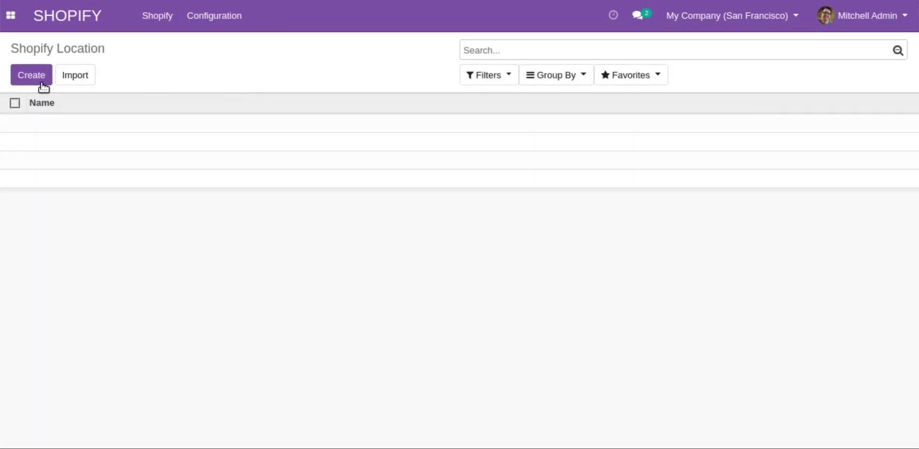
left_click(26, 79)
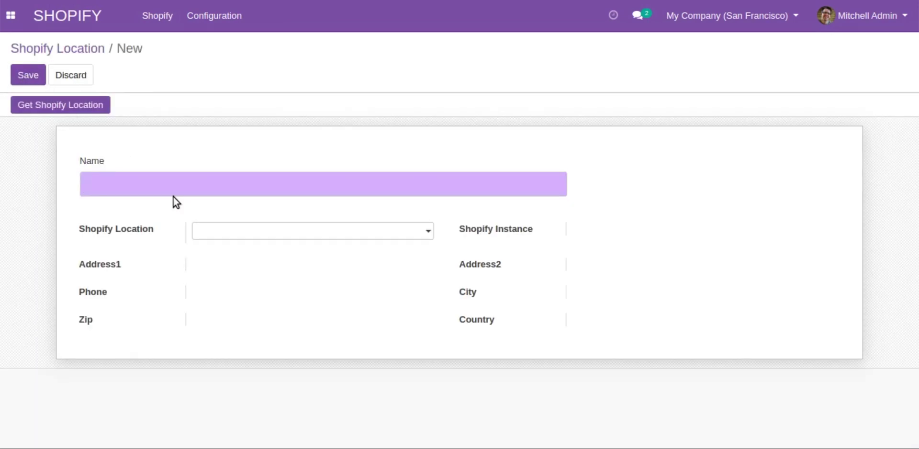
type("Shp")
key("BackSpace")
left_click(196, 211)
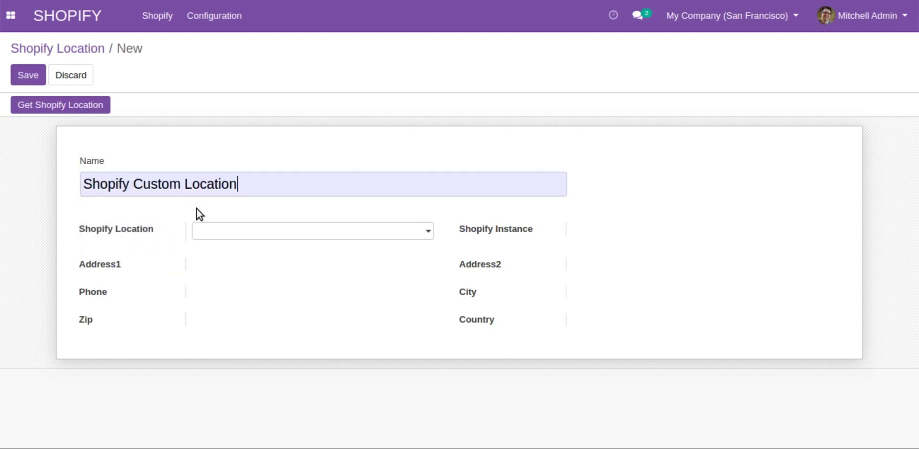
left_click(84, 110)
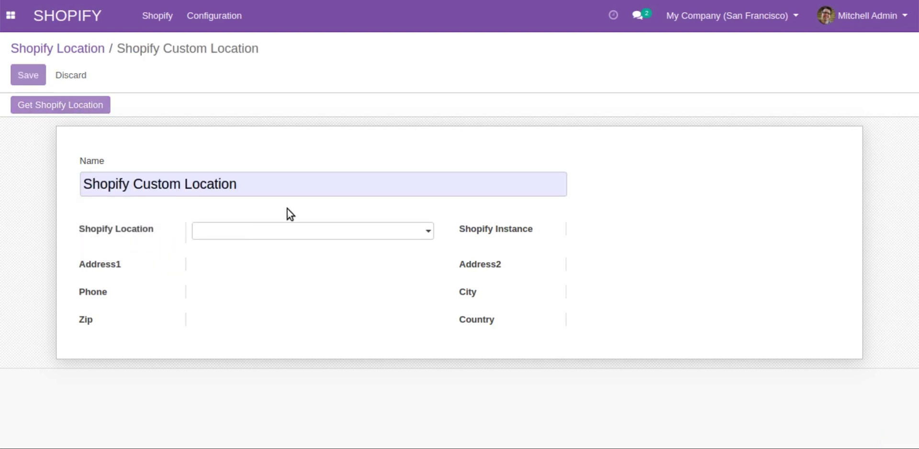
Assign the fetched London address as the record's Shopify Location and save it
left_click(308, 235)
left_click(309, 250)
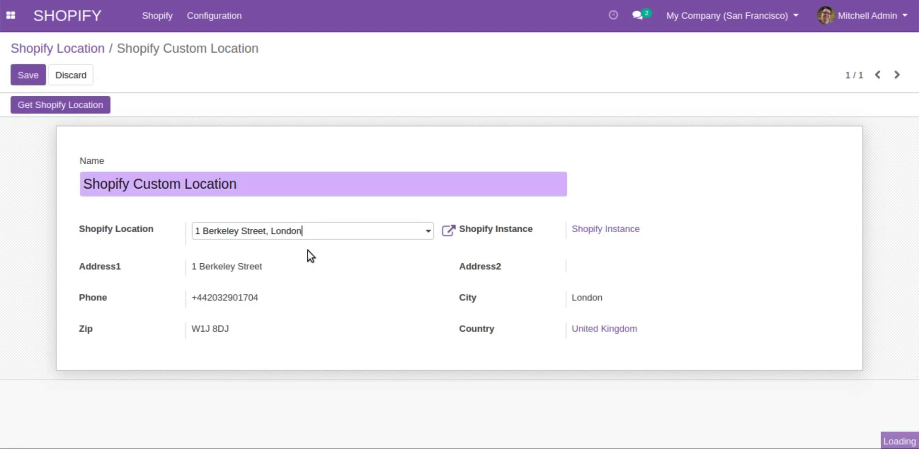
left_click(30, 79)
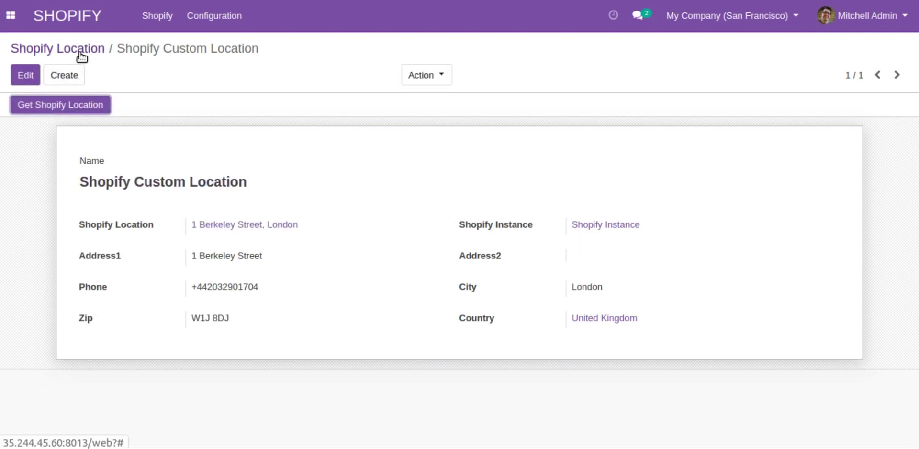
Open the Shopify Connector form and select "Shopify Instance" with "Shopify Custom Location" for the synchronization
left_click(152, 22)
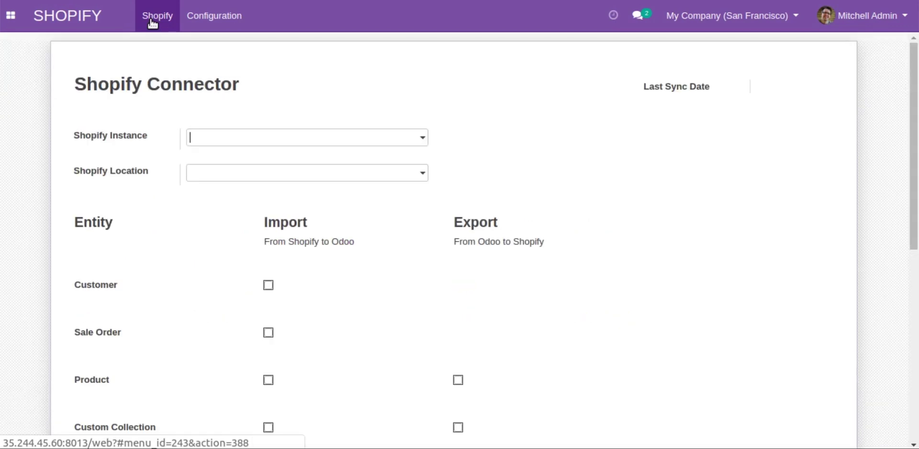
left_click(282, 137)
left_click(281, 158)
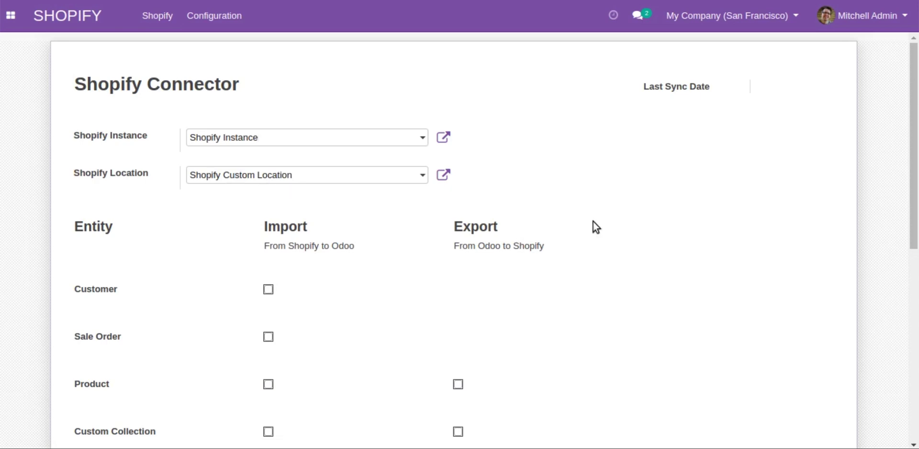
Select Customer for import and set a custom date range from 01/01/2020 16:20:41 to 06/02/2020 16:20:41
left_click_drag(912, 162, 912, 227)
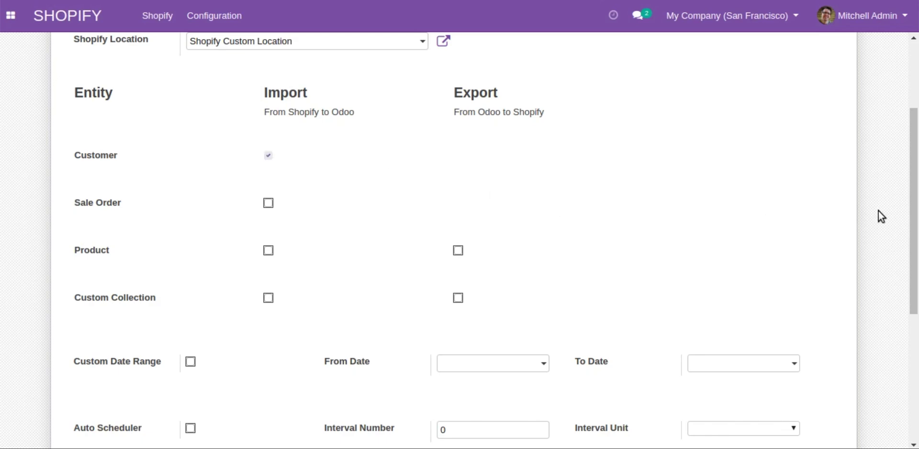
scroll(878, 210, "down", 2)
left_click(191, 261)
left_click(524, 268)
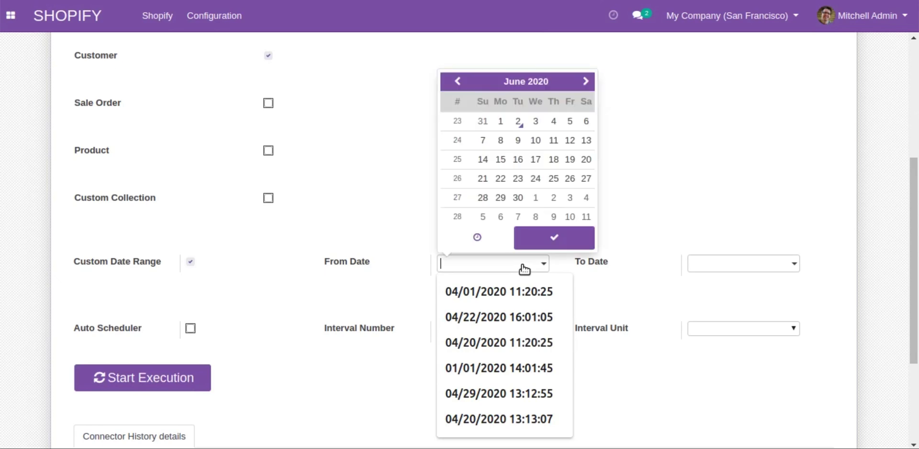
left_click(515, 85)
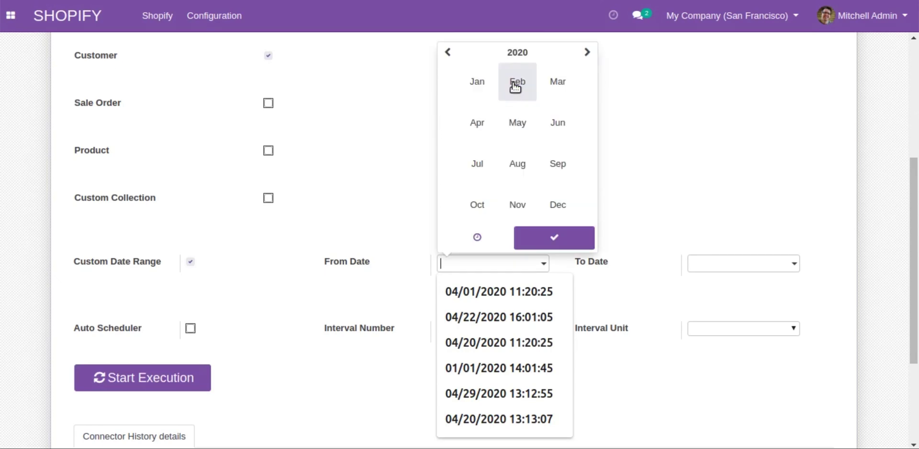
left_click(478, 82)
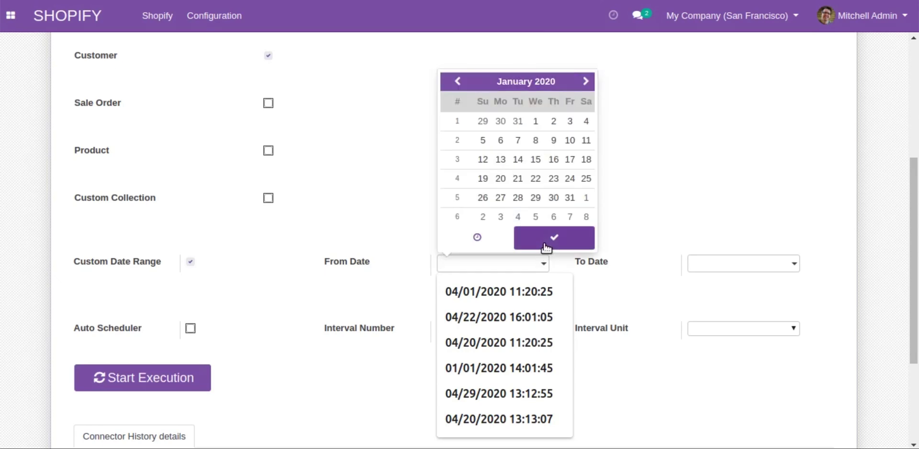
left_click(535, 123)
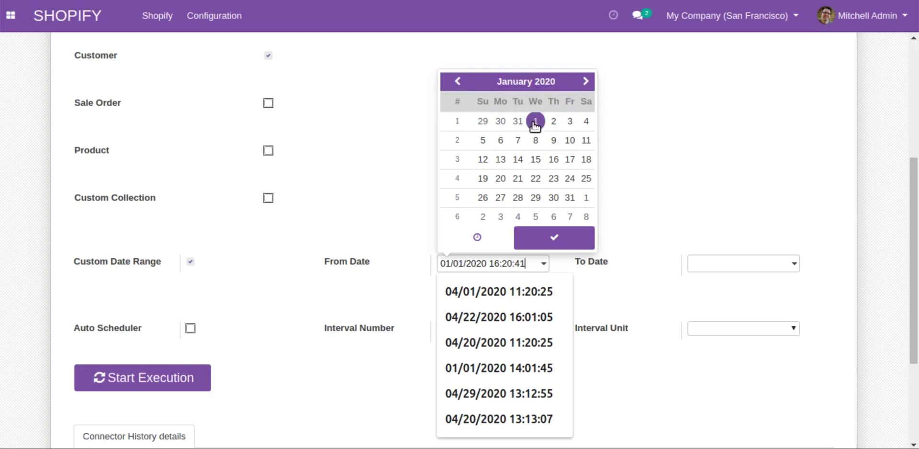
left_click(567, 236)
left_click(740, 268)
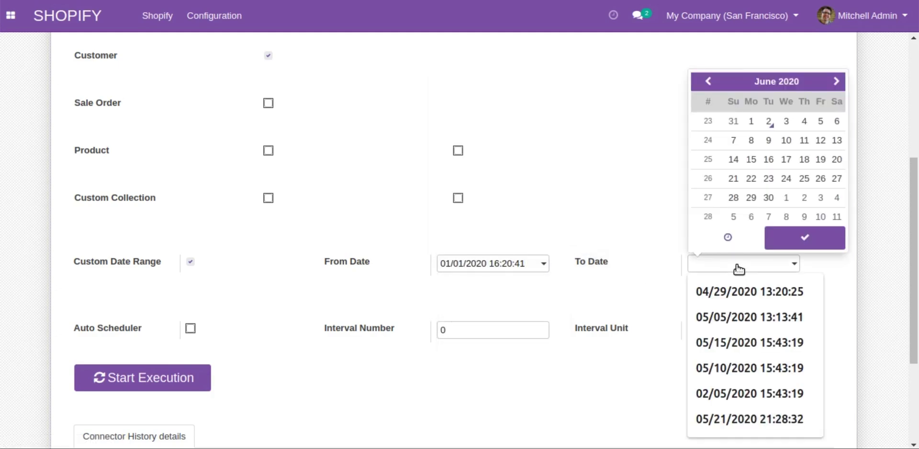
left_click(768, 123)
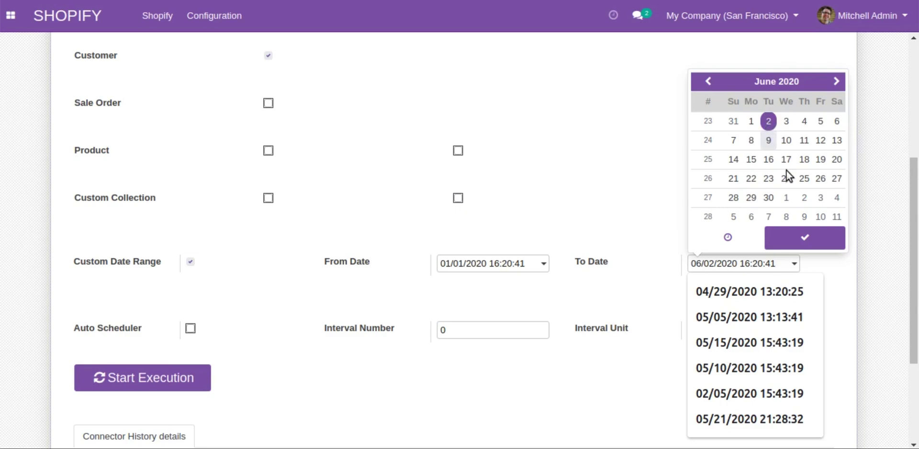
left_click(809, 239)
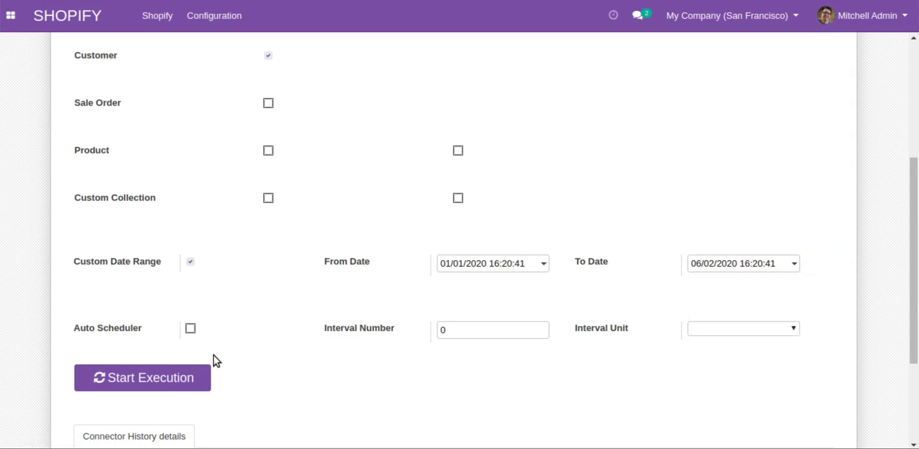
Start the customer import execution and check its progress status below the settings
left_click(165, 377)
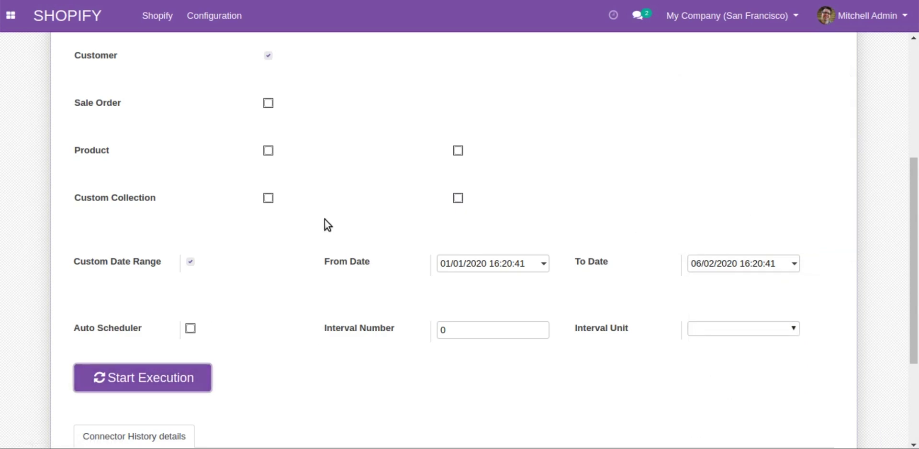
left_click_drag(914, 140, 917, 286)
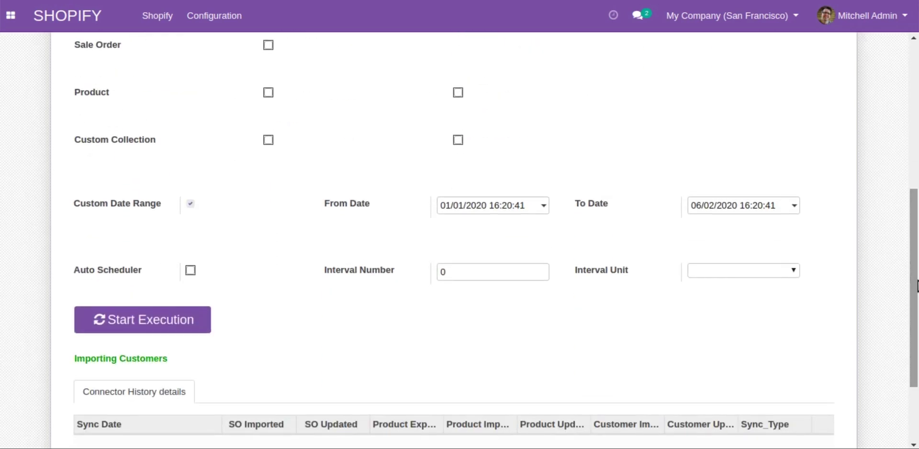
left_click_drag(163, 359, 76, 366)
left_click(218, 351)
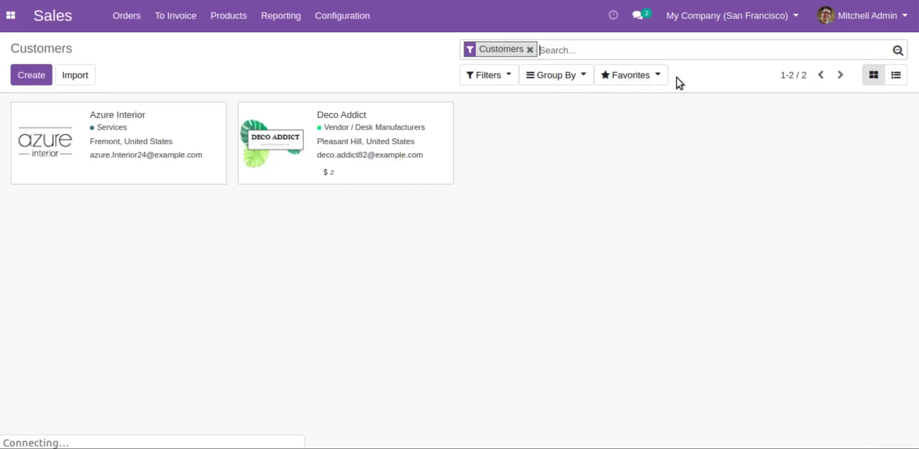
Remove the Customers filter from the Sales contact list, then check the customer import in the Shopify connector's history details
left_click(530, 50)
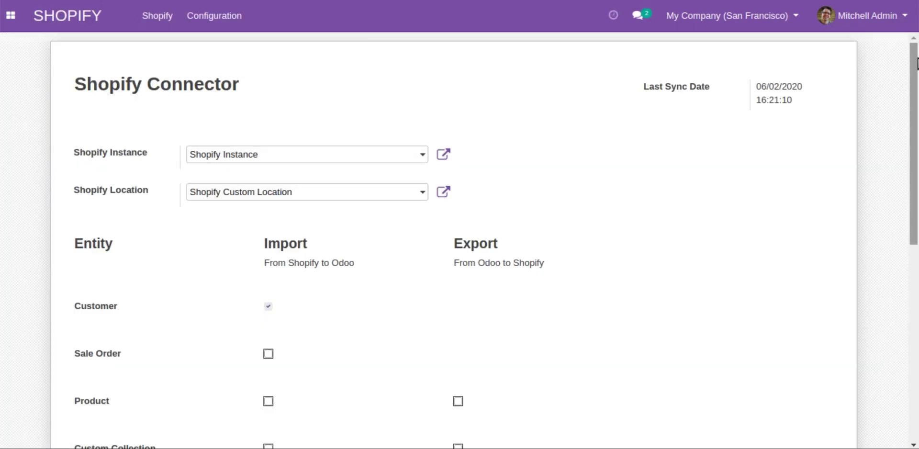
left_click_drag(917, 62, 917, 255)
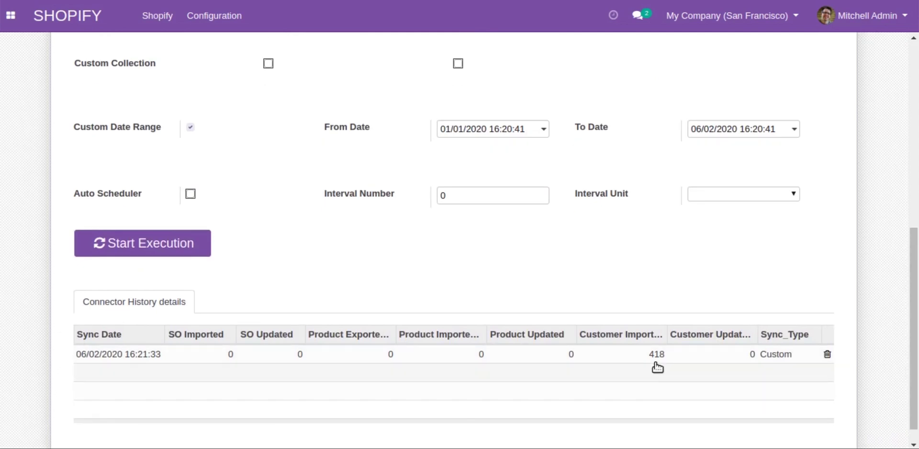
scroll(916, 294, "up", 5)
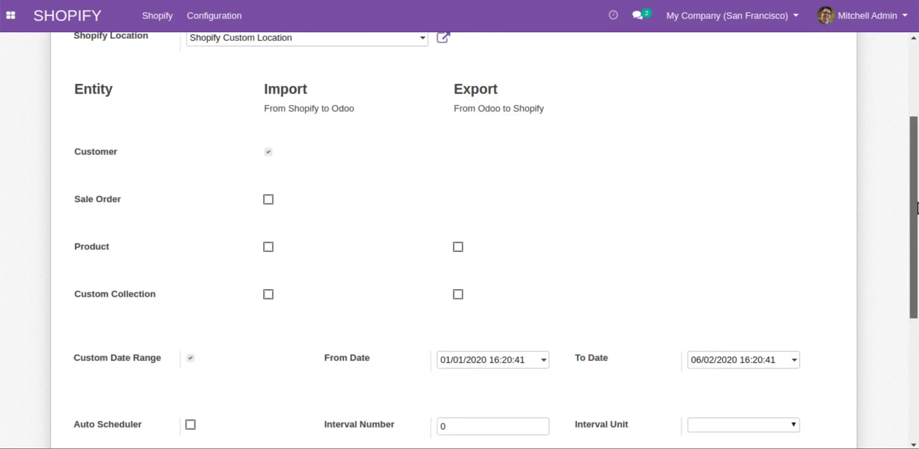
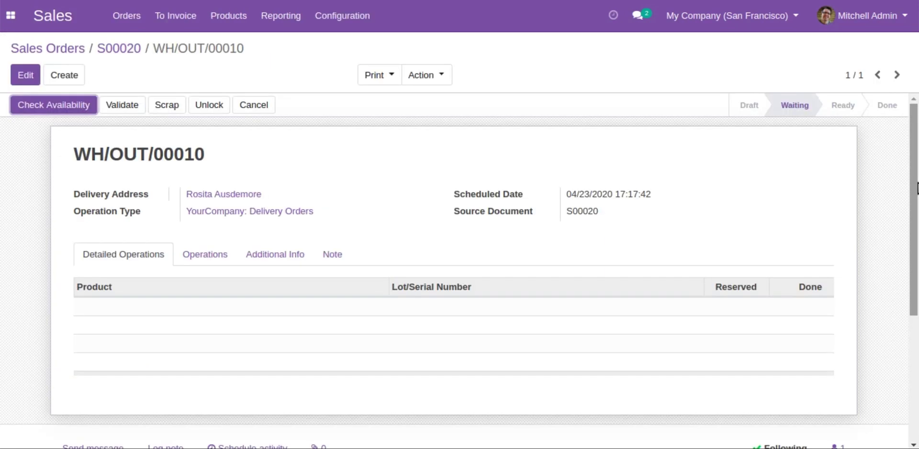
Try to validate the imported sales order's waiting delivery, then check the availability of its products
left_click(125, 109)
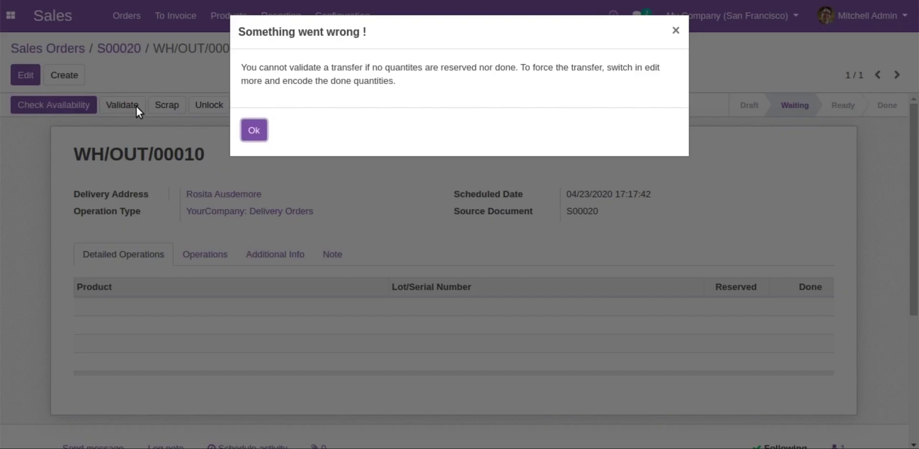
left_click(252, 130)
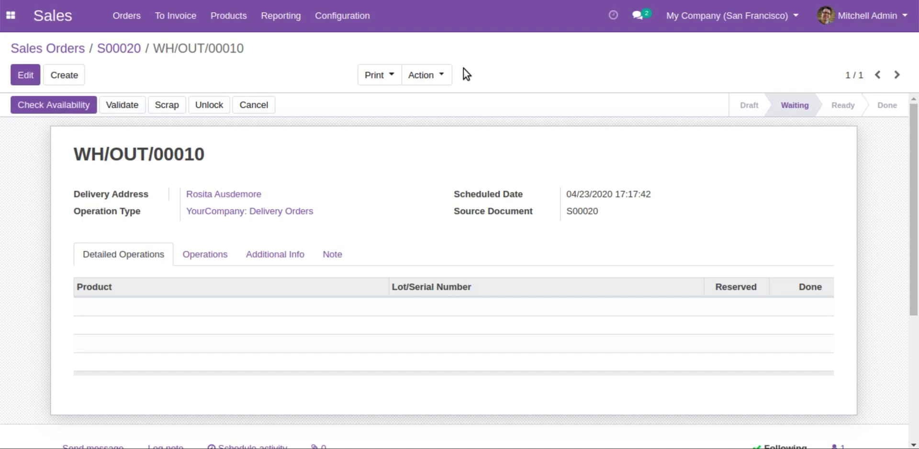
left_click(64, 111)
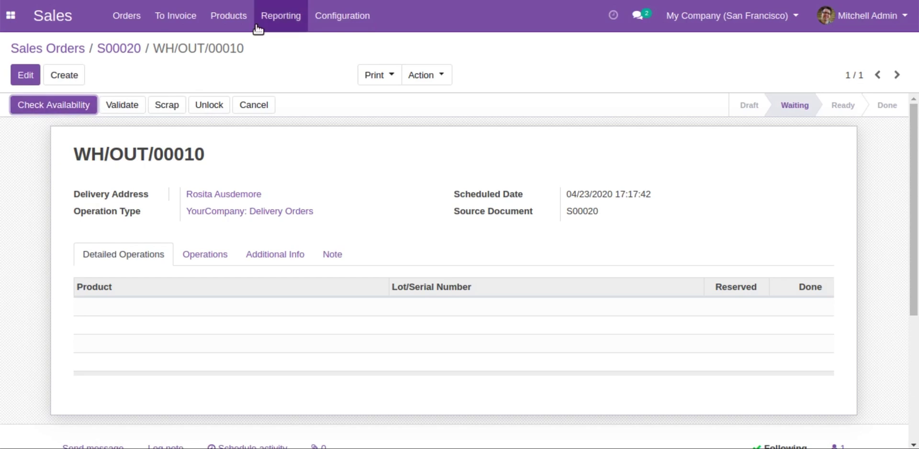
left_click(48, 41)
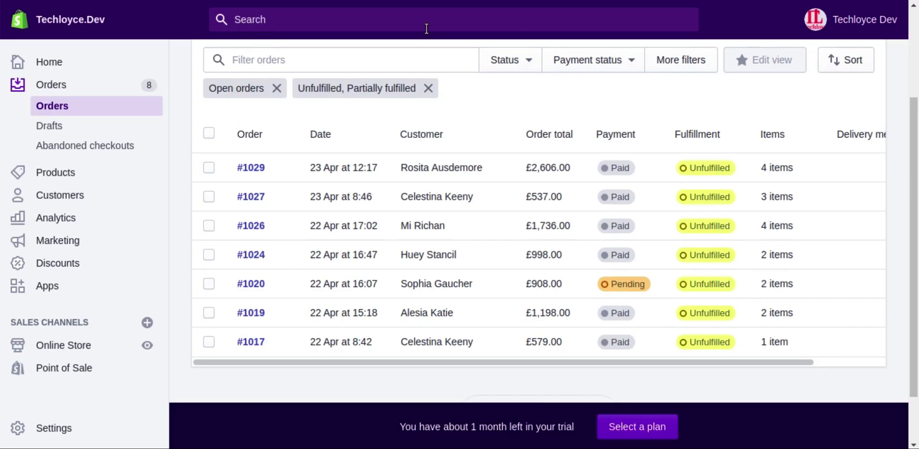
In the Shopify admin, view the customer summary of the 23 Apr 12:17 order, then open the order and review its items
left_click(441, 168)
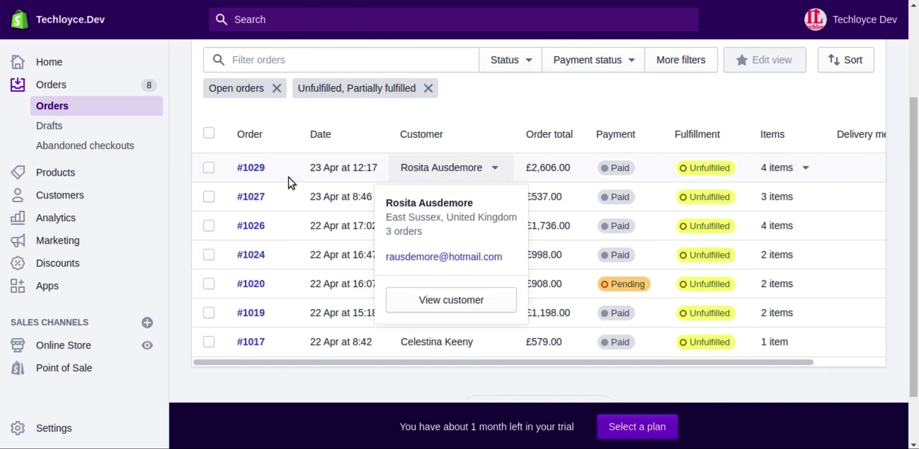
left_click(250, 168)
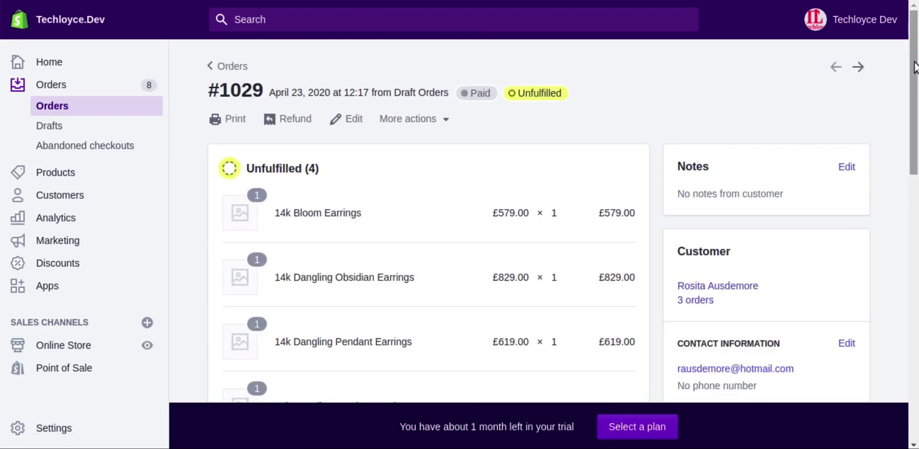
left_click_drag(917, 51, 916, 106)
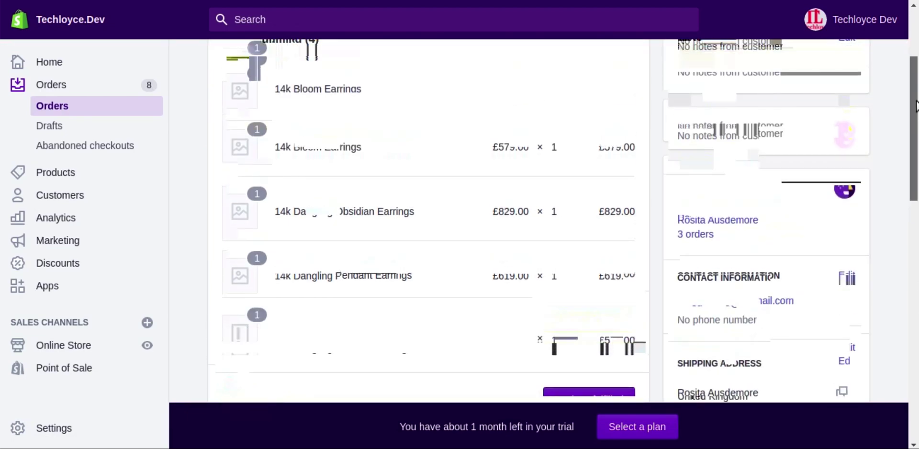
scroll(916, 106, "up", 1)
scroll(916, 100, "up", 1)
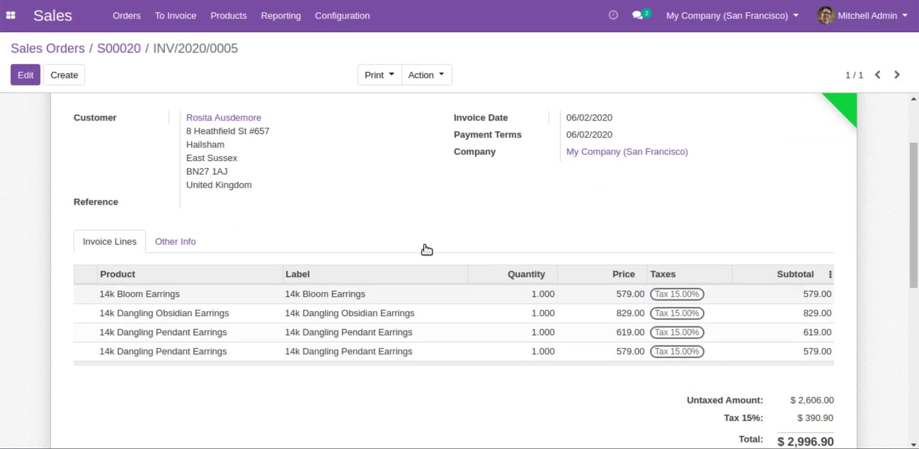
Review the imported order's paid invoice in Odoo, return to the sales order, and open the invoice list in Invoicing
scroll(426, 249, "up", 3)
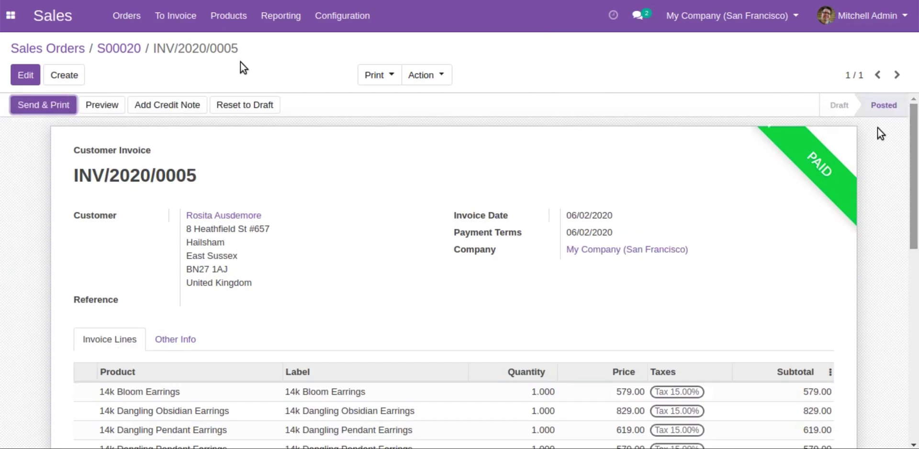
left_click(101, 50)
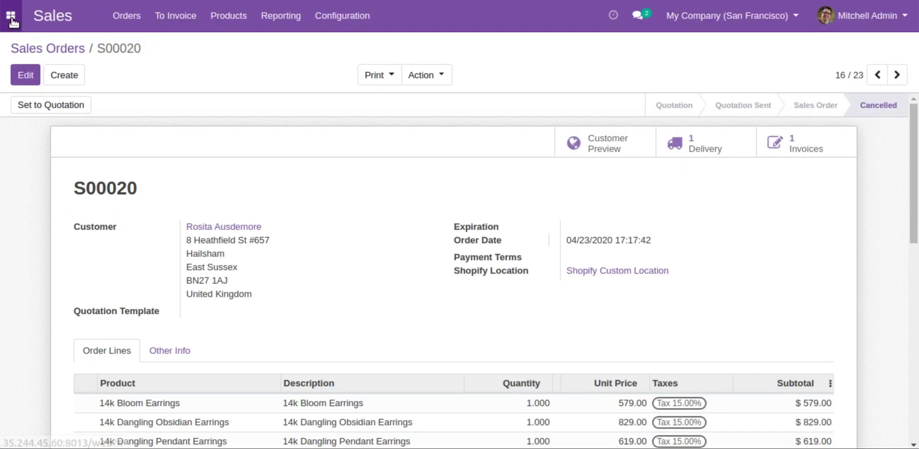
left_click(11, 19)
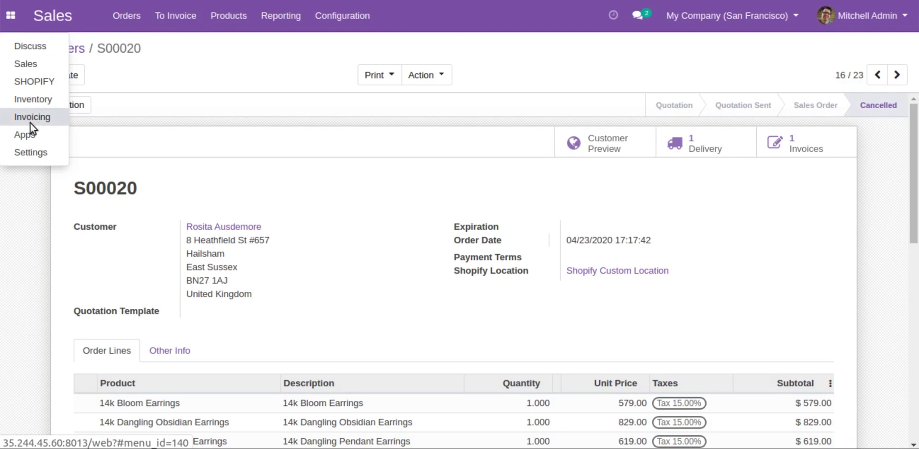
left_click(30, 120)
left_click(332, 19)
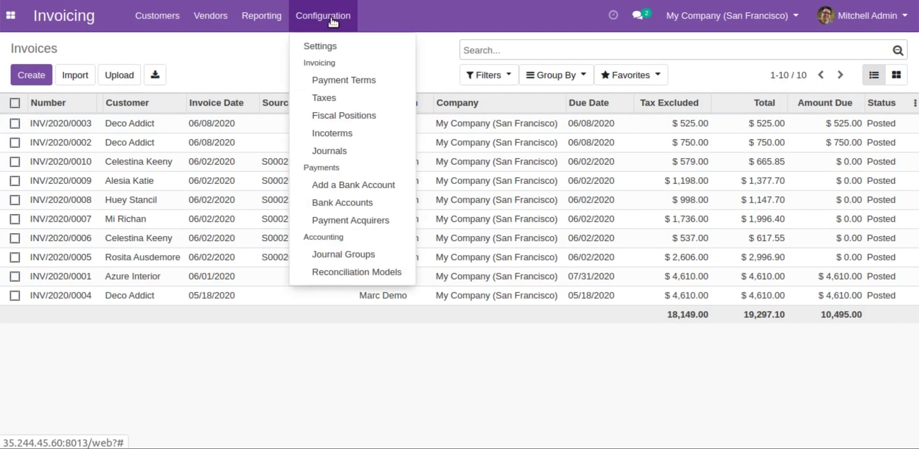
left_click(177, 20)
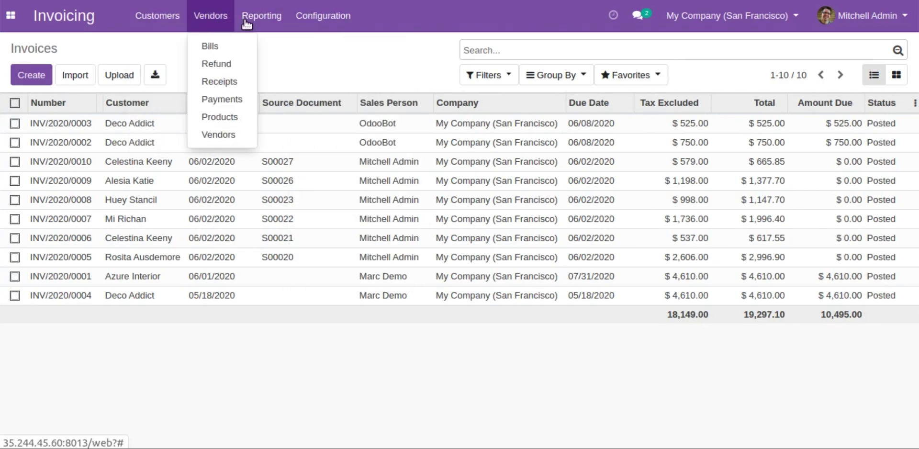
mouse_move(244, 22)
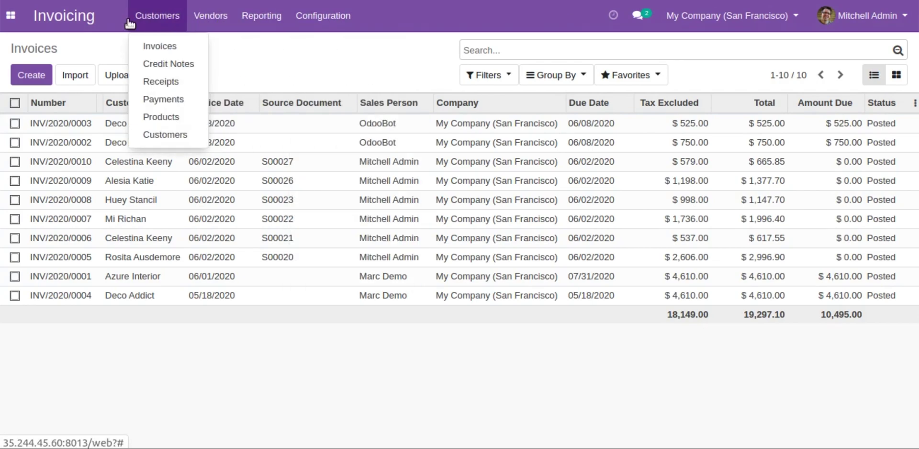
Switch to Inventory and open the list of product categories
left_click(16, 18)
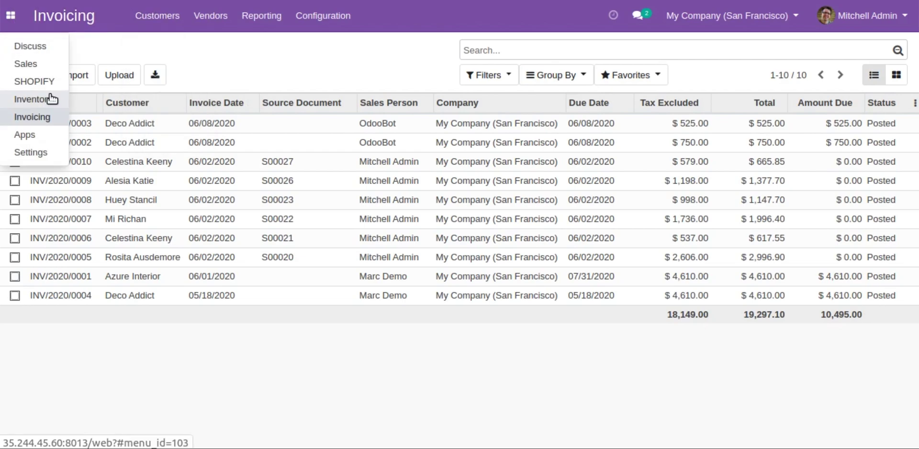
left_click(49, 116)
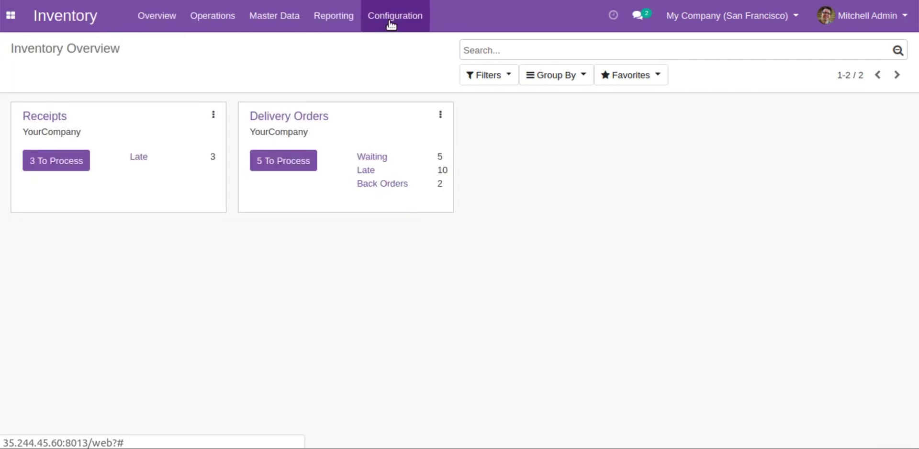
left_click(389, 21)
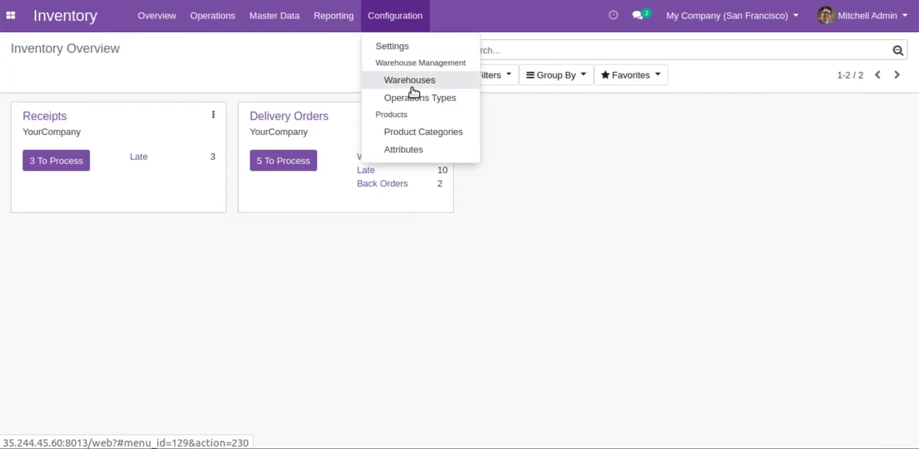
left_click(416, 138)
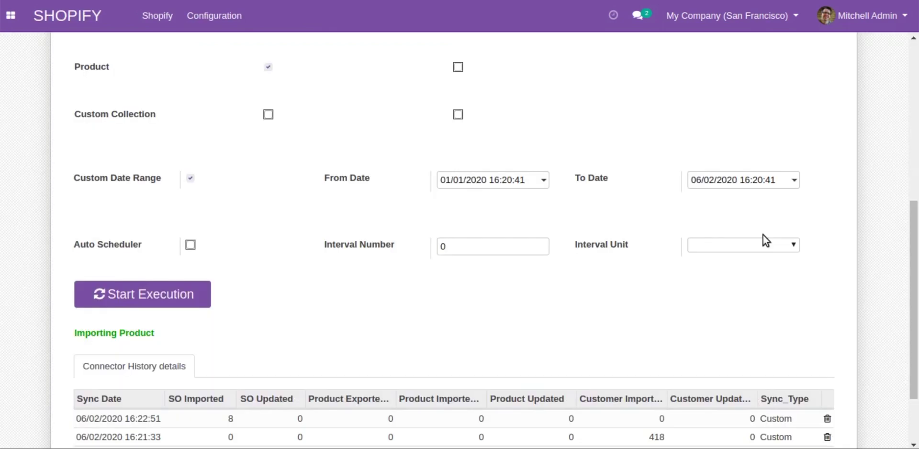
Check the product import status in the Shopify connector, then open the Products list in Inventory
left_click_drag(74, 332, 194, 346)
left_click(220, 318)
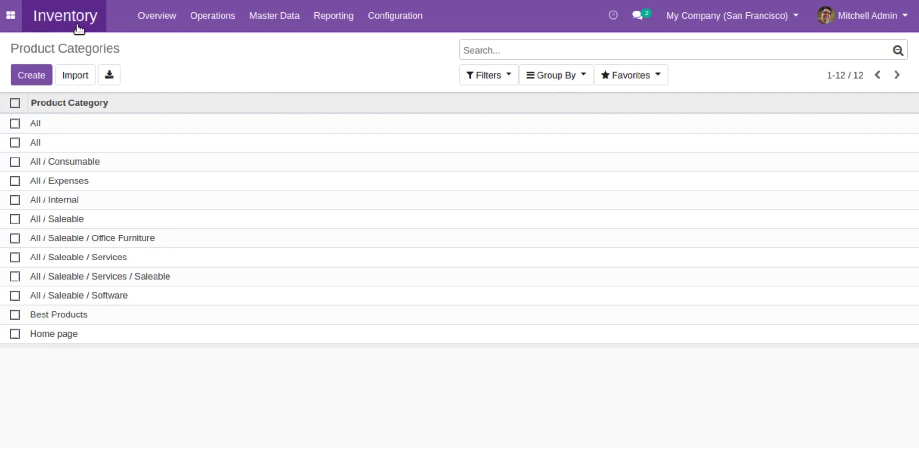
left_click(278, 17)
left_click(238, 63)
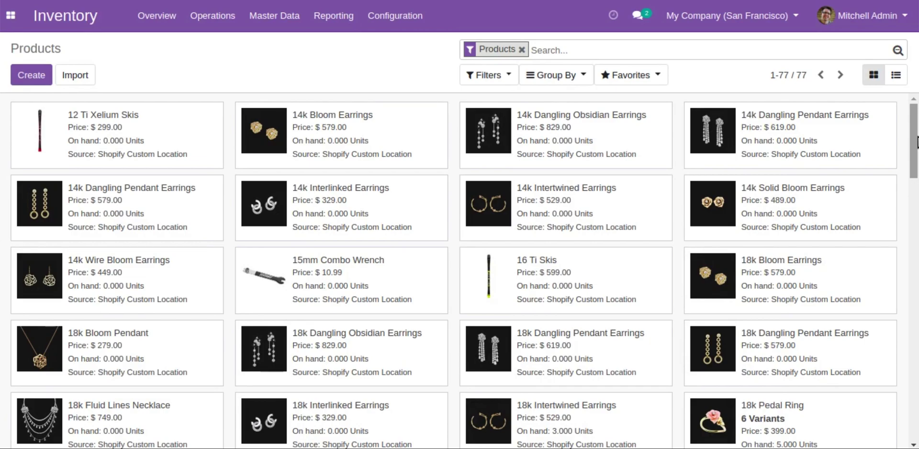
Look through the imported products in Inventory, then return to the Shopify connector's synchronization settings
left_click_drag(916, 143, 911, 236)
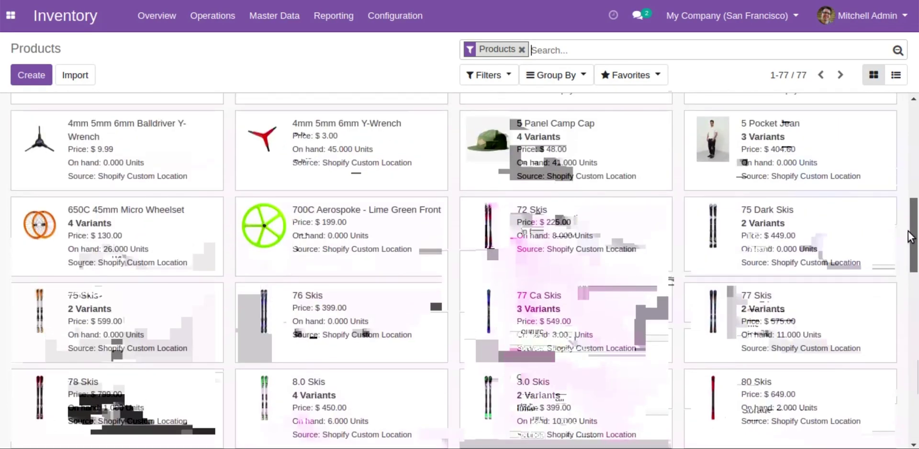
left_click(769, 150)
left_click_drag(917, 163, 916, 140)
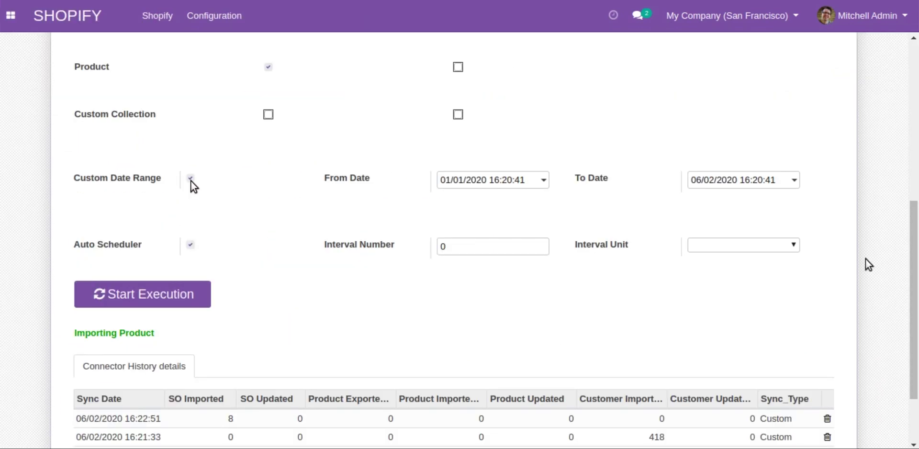
Turn off the custom date range and set the auto scheduler interval to 10 minutes
left_click(190, 180)
left_click(481, 249)
key("BackSpace")
type("1")
key("Down")
key("Return")
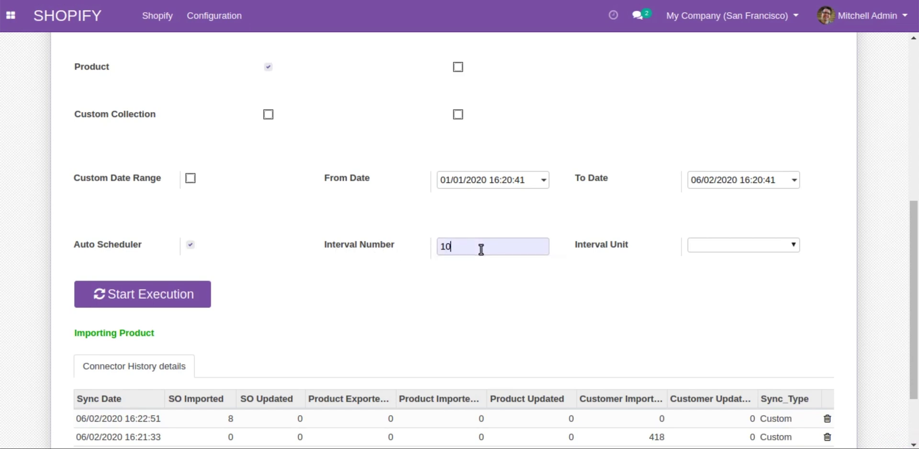
left_click(707, 245)
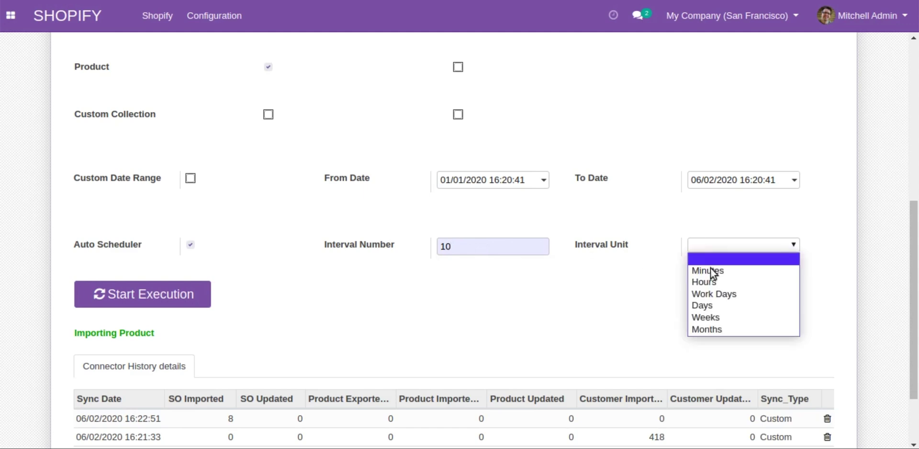
left_click(712, 282)
Enable import for customers, sale orders and custom collections, disable it for products, and start the connector execution
scroll(270, 283, "up", 5)
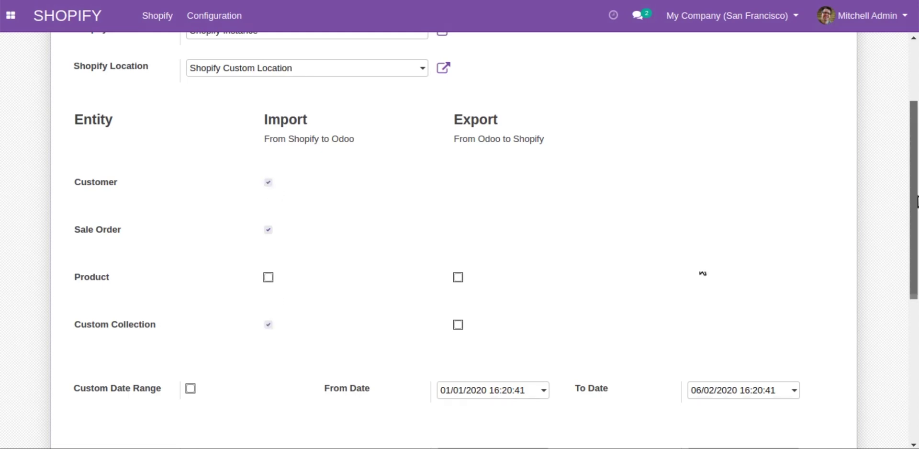
left_click_drag(916, 201, 909, 322)
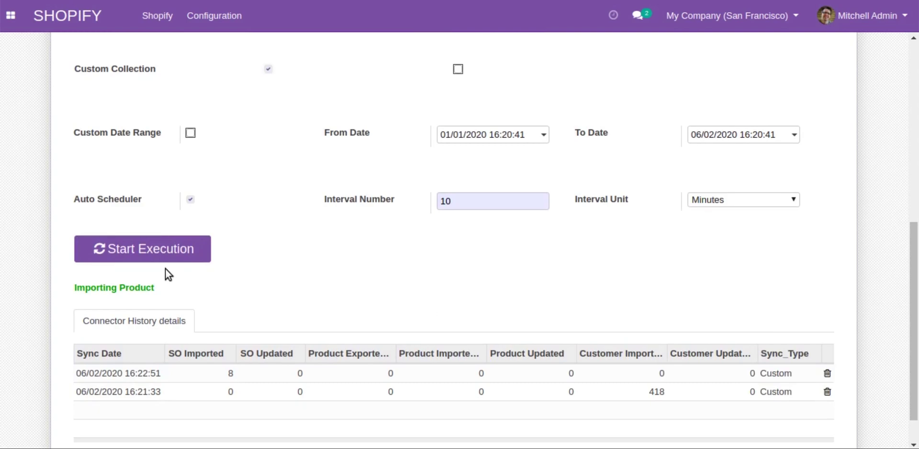
left_click(176, 257)
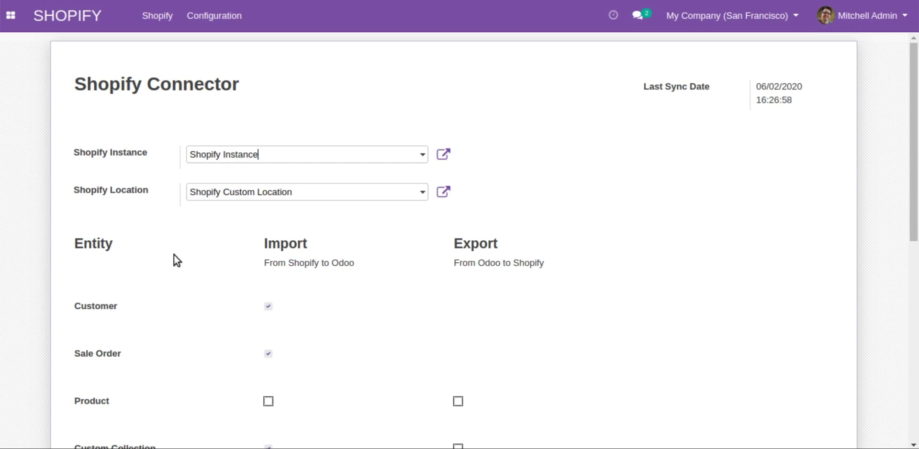
Review the scheduler settings, import status and connector history, then return to the entity selection
scroll(174, 255, "down", 8)
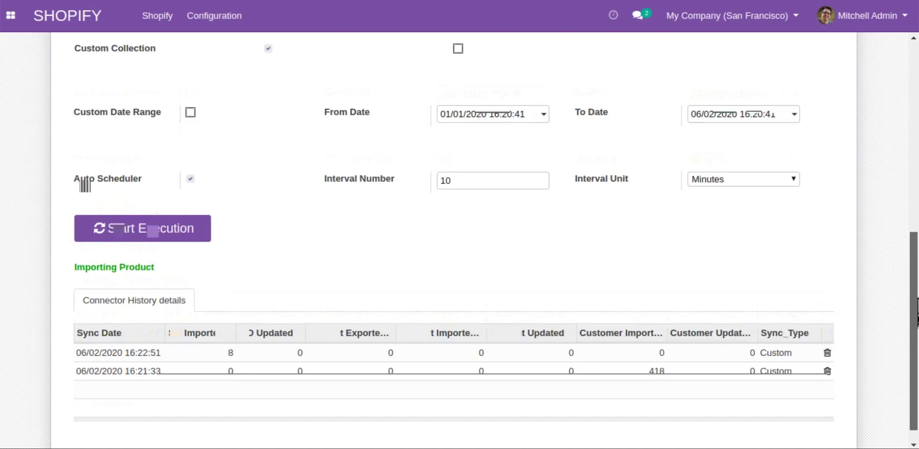
scroll(529, 105, "down", 1)
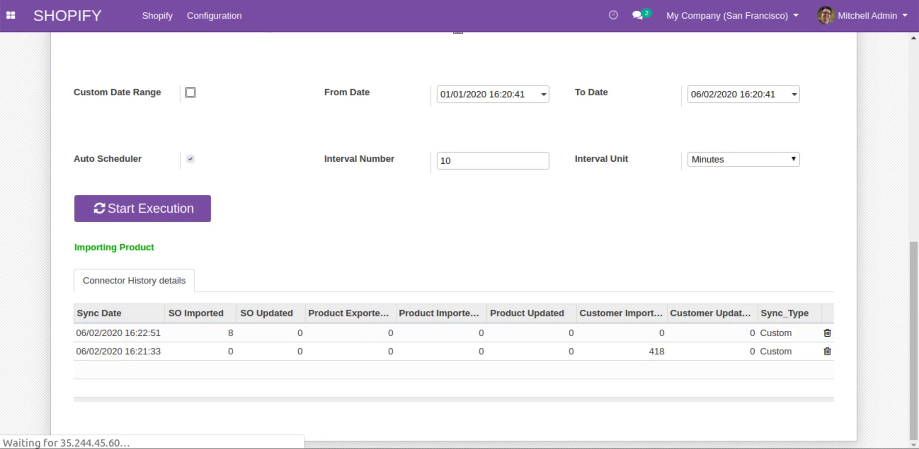
left_click_drag(916, 241, 917, 127)
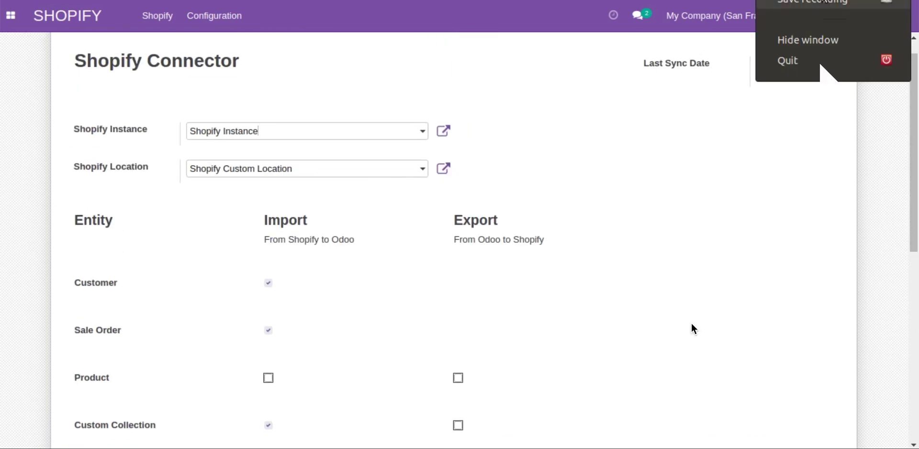